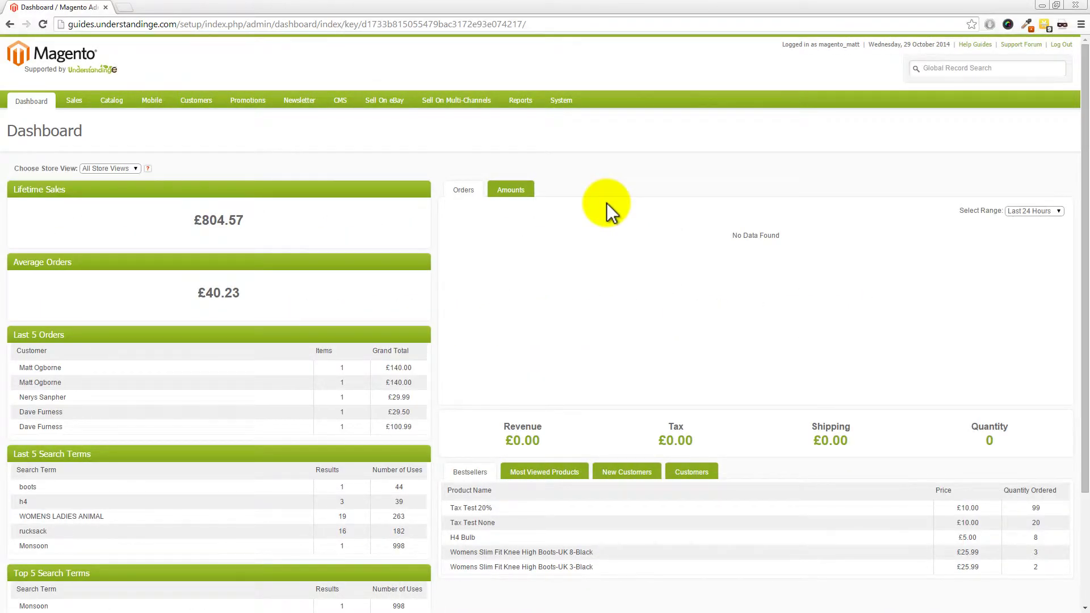
Check the store view dropdown, keep All Store Views selected, and bring up the System menu.
click(116, 169)
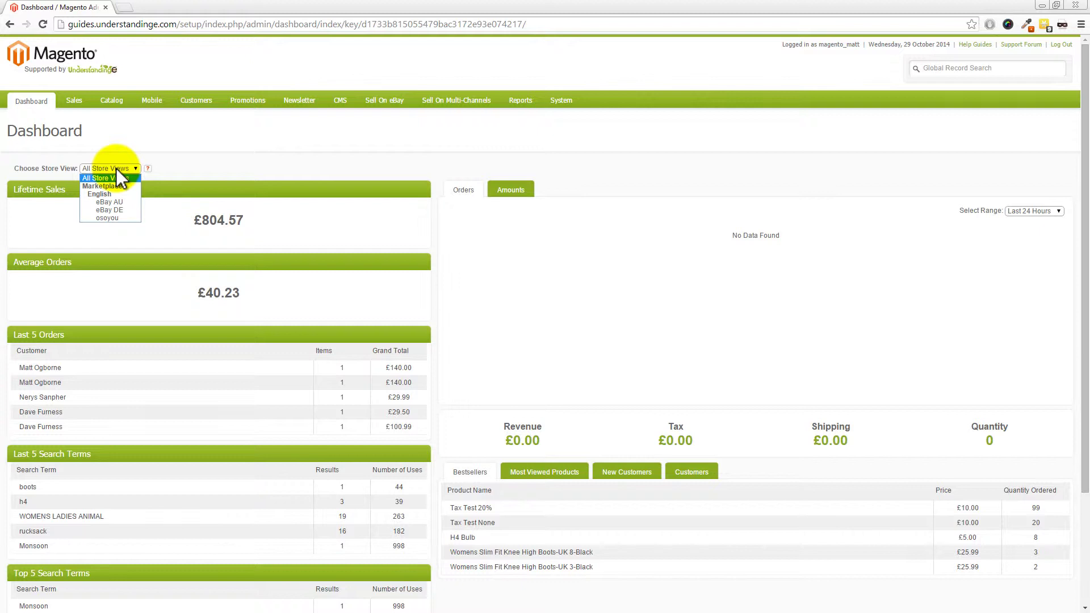
click(174, 171)
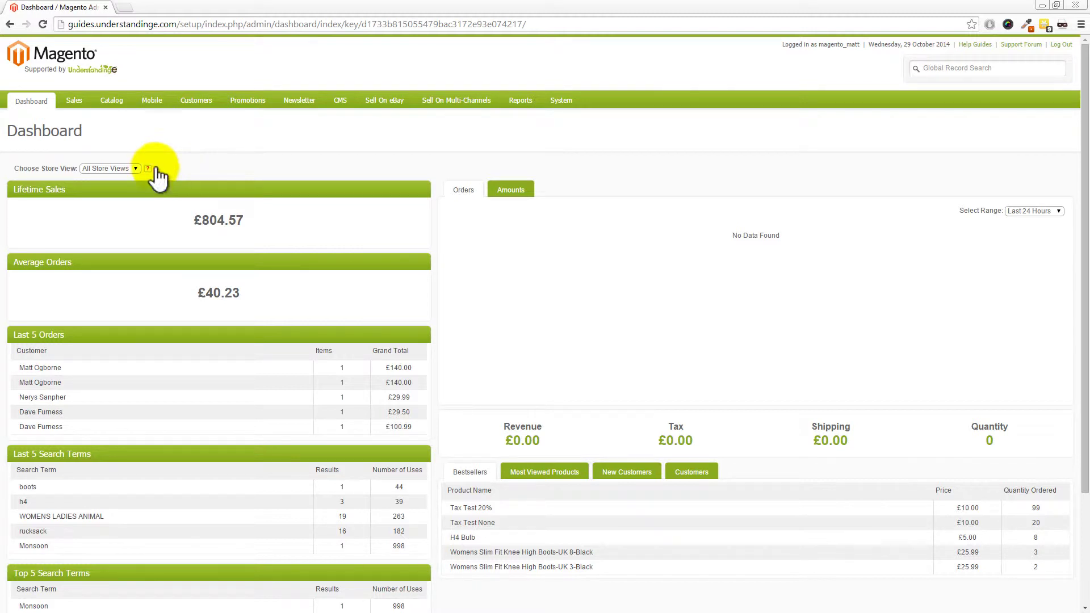
click(134, 167)
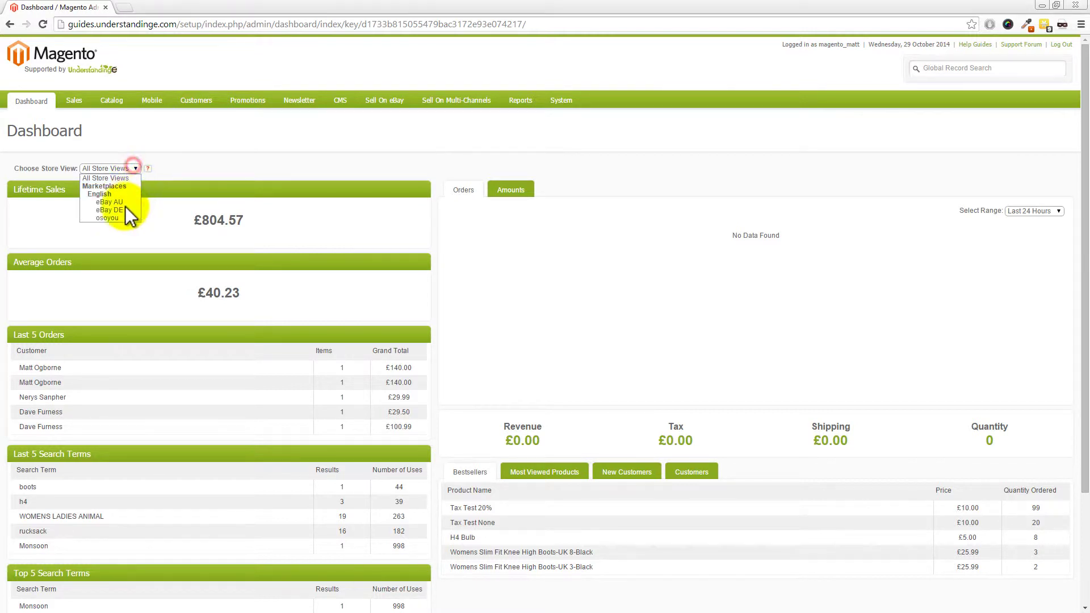
click(259, 168)
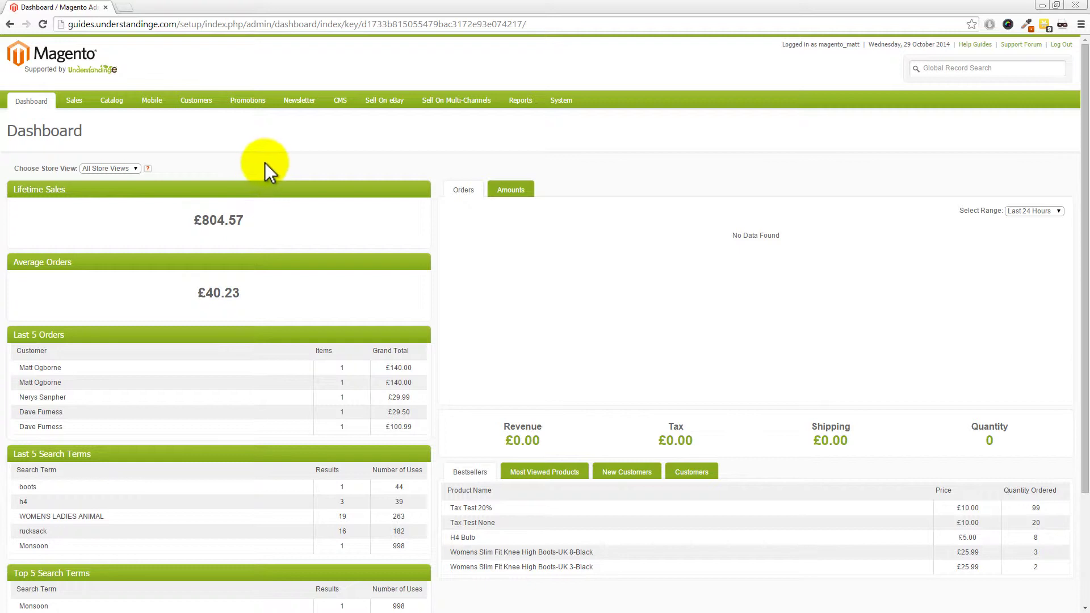
mouse_move(565, 107)
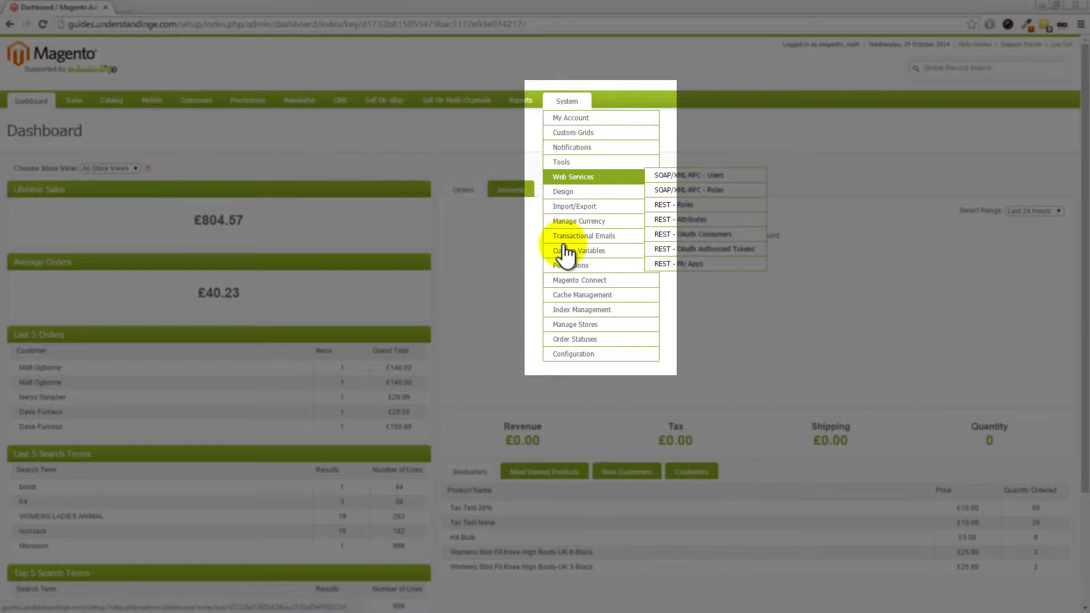
Go to System > Configuration and open Currency Setup under General.
click(569, 353)
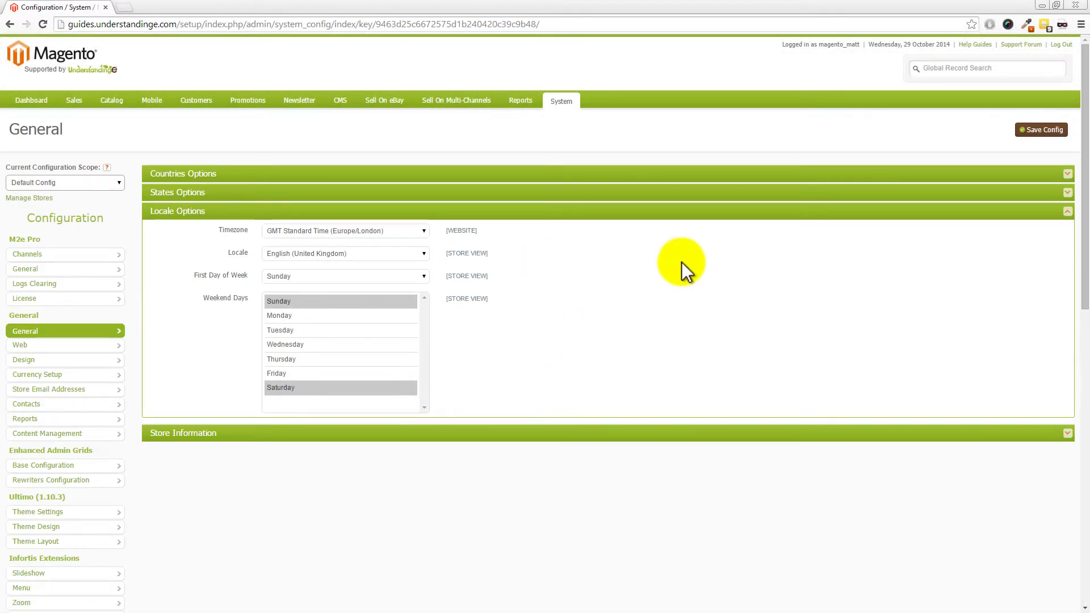
drag(1082, 164, 1084, 213)
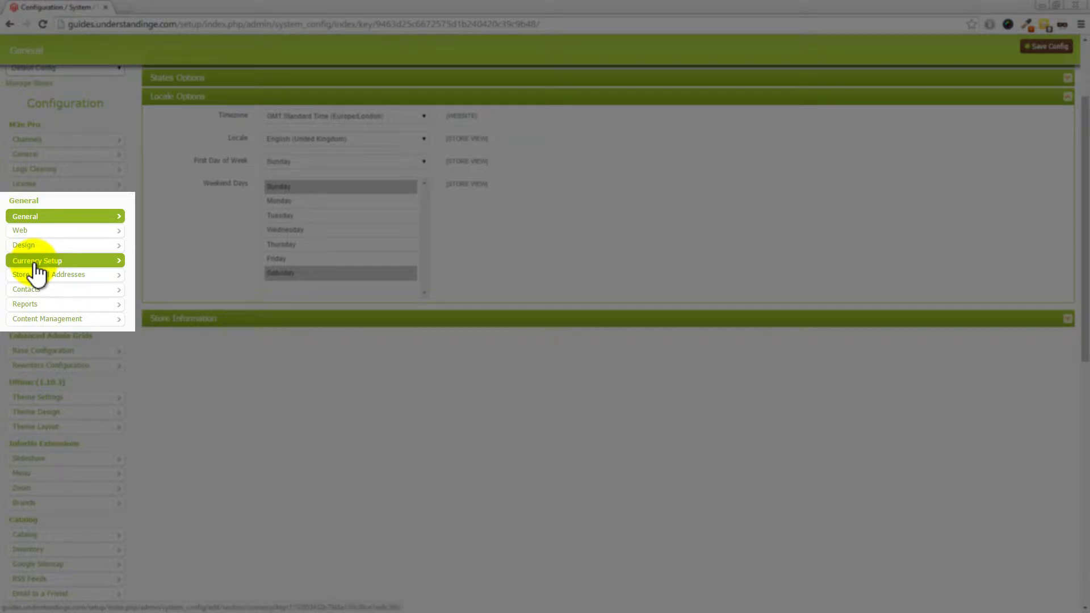
click(34, 263)
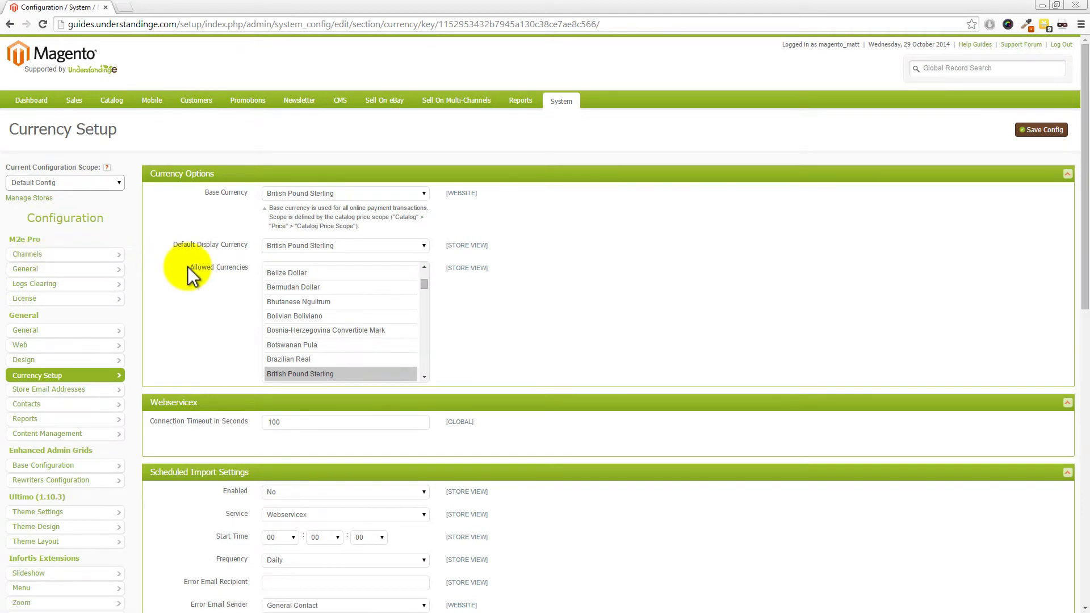
Collapse the Currency Options, Webservicex and Scheduled Import Settings sections, then re-expand Currency Options.
click(172, 176)
click(181, 199)
click(178, 213)
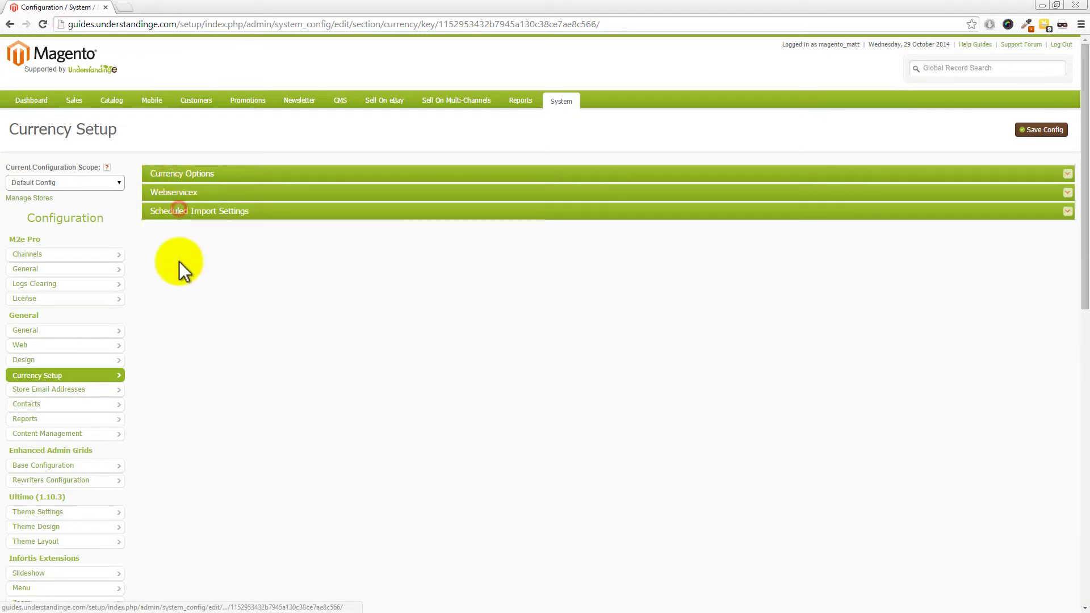
click(177, 176)
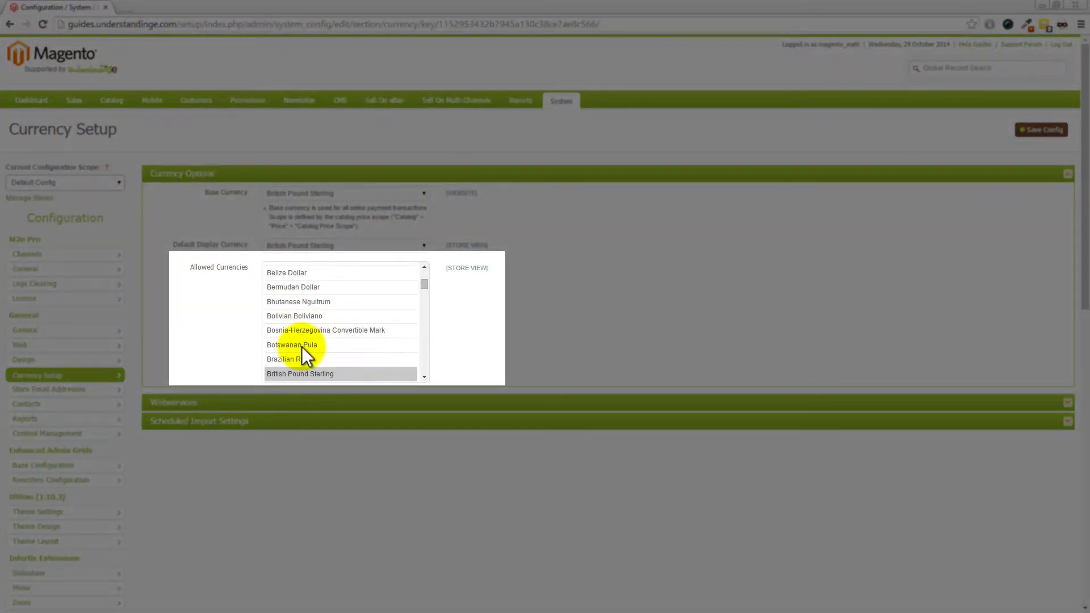
Try several Allowed Currencies entries, ending with British Pound Sterling selected.
click(302, 346)
click(300, 359)
click(299, 345)
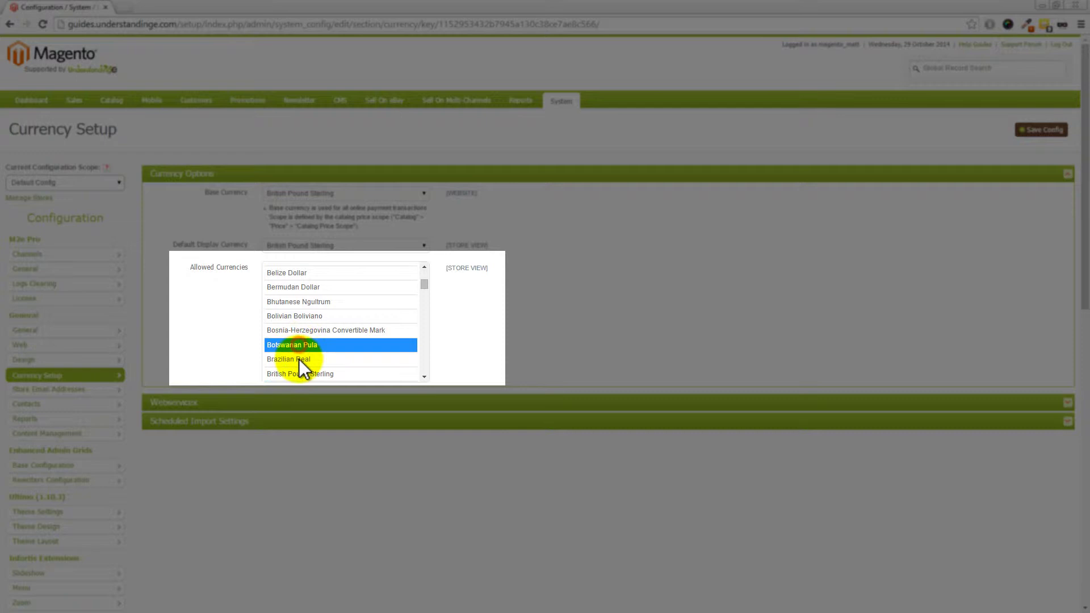
click(300, 359)
click(300, 345)
click(299, 332)
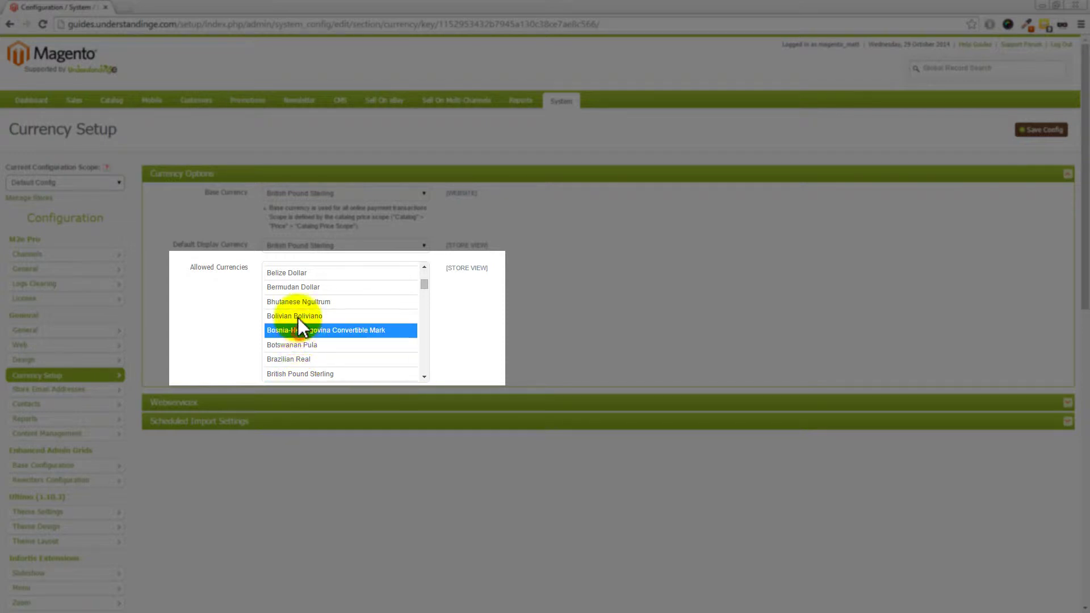
click(296, 316)
click(295, 302)
click(296, 316)
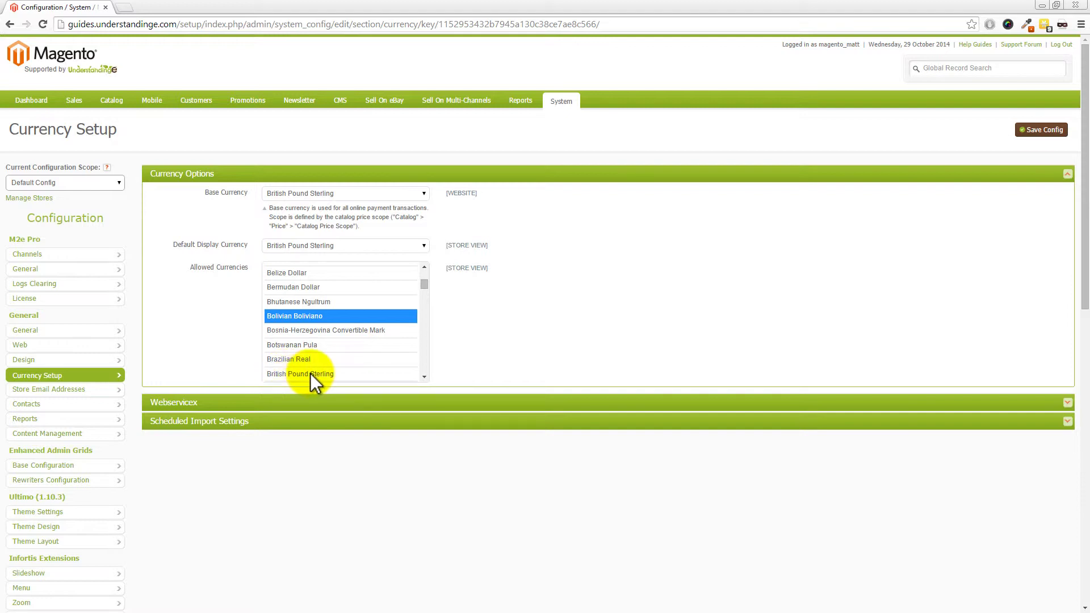
click(312, 374)
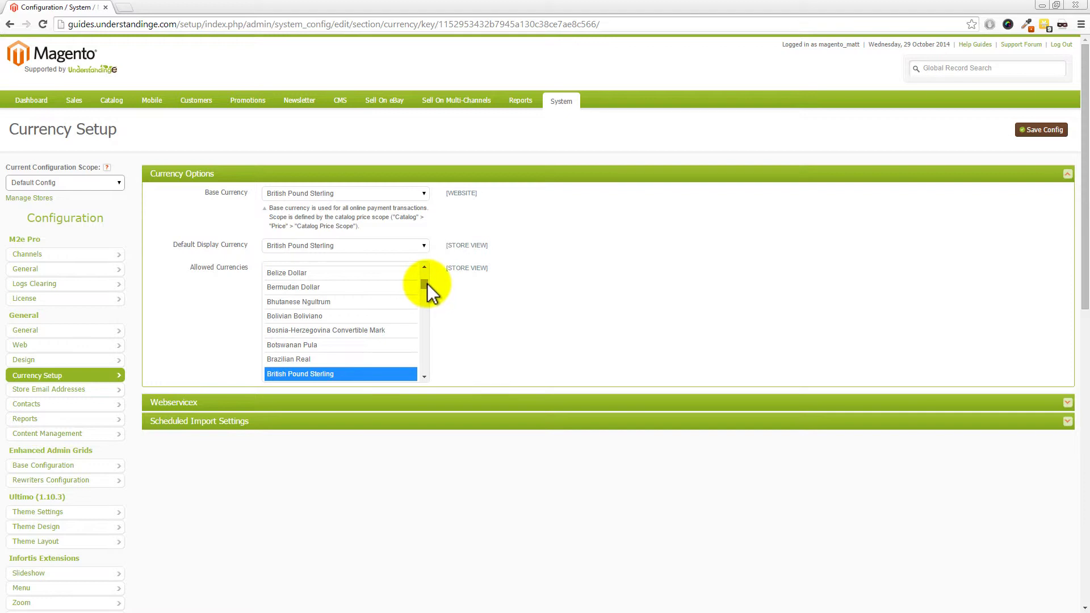
Scroll the Allowed Currencies list and add Australian Dollar to the selection.
drag(426, 284, 426, 280)
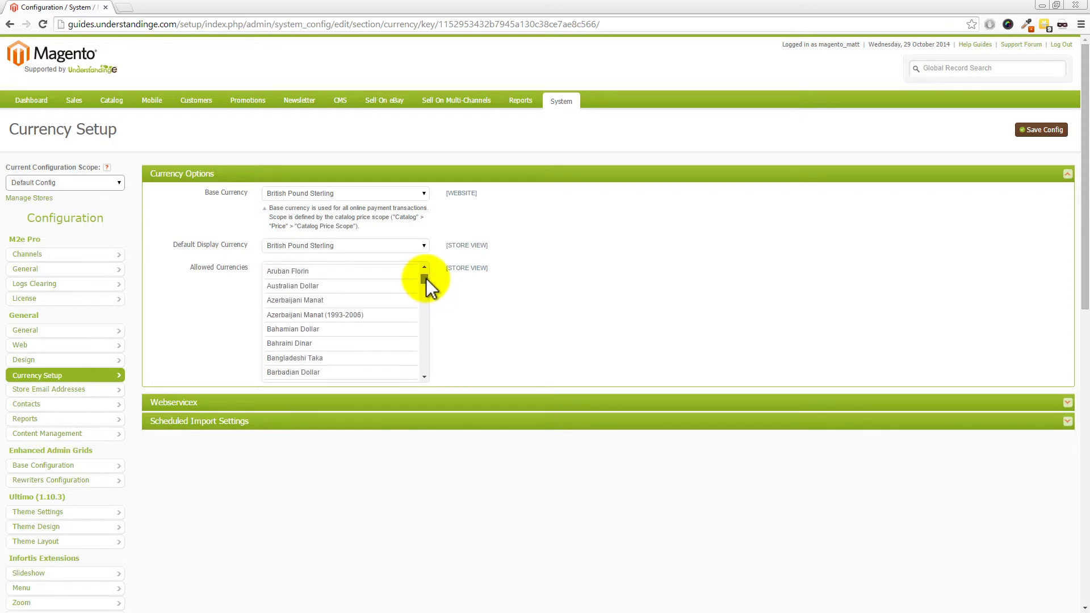
scroll(425, 278, up, 2)
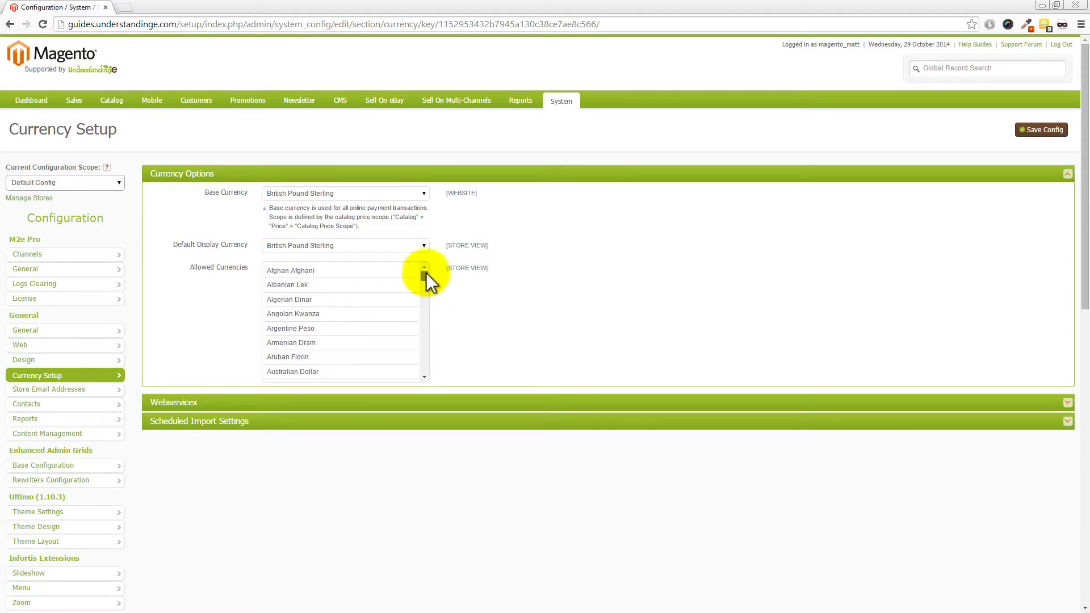
click(287, 372)
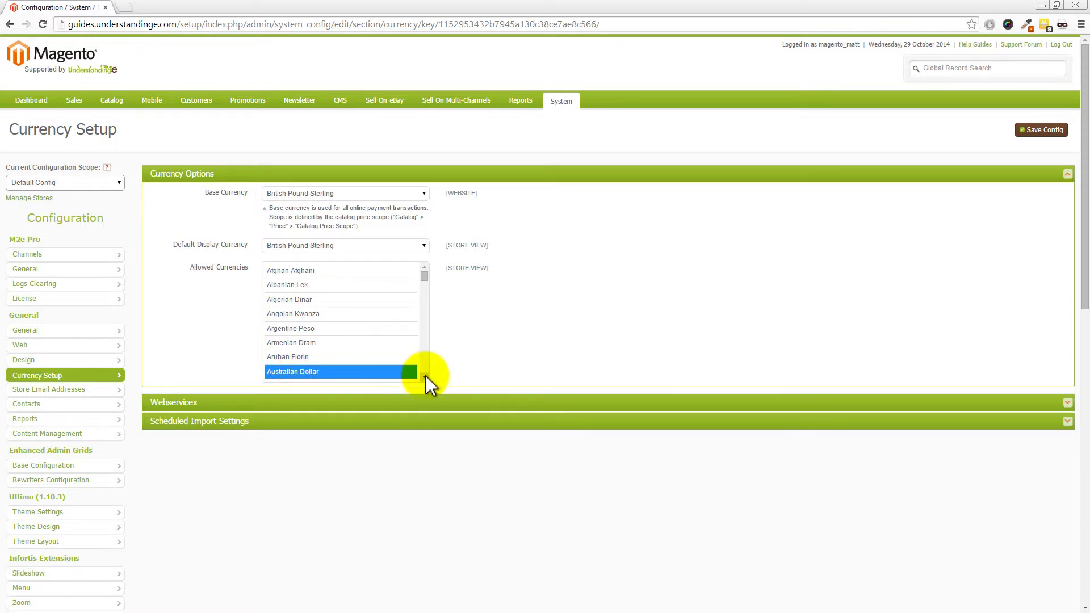
drag(425, 376, 425, 375)
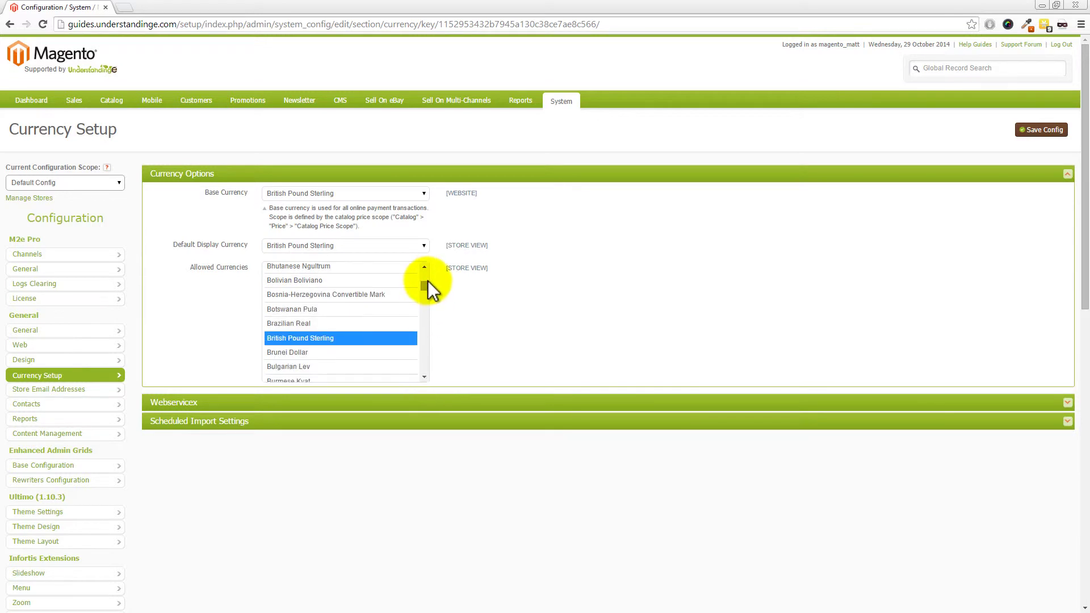
drag(427, 268, 426, 268)
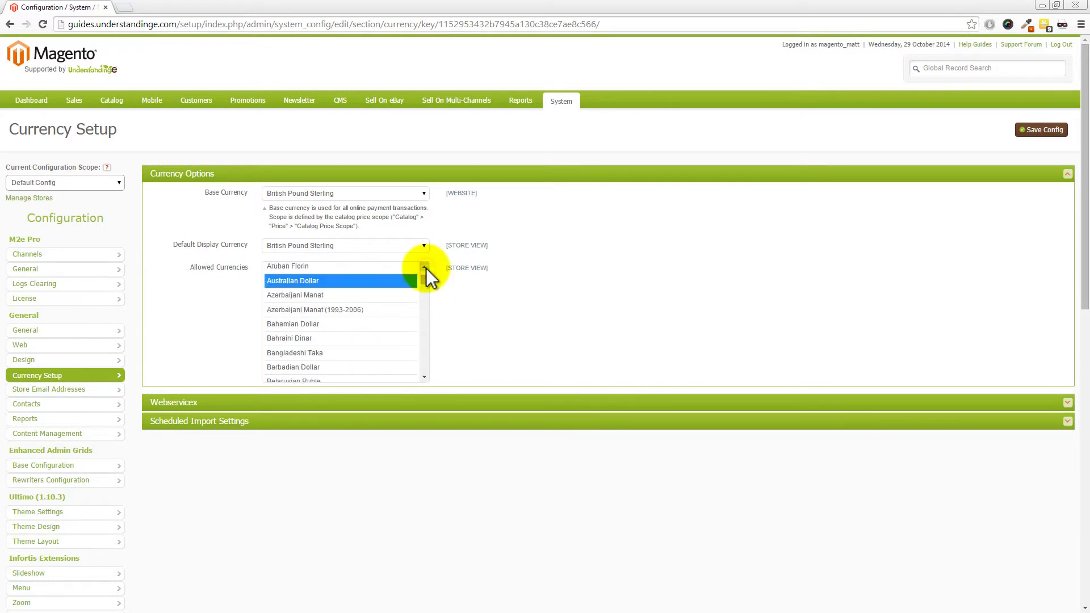
drag(427, 374, 427, 374)
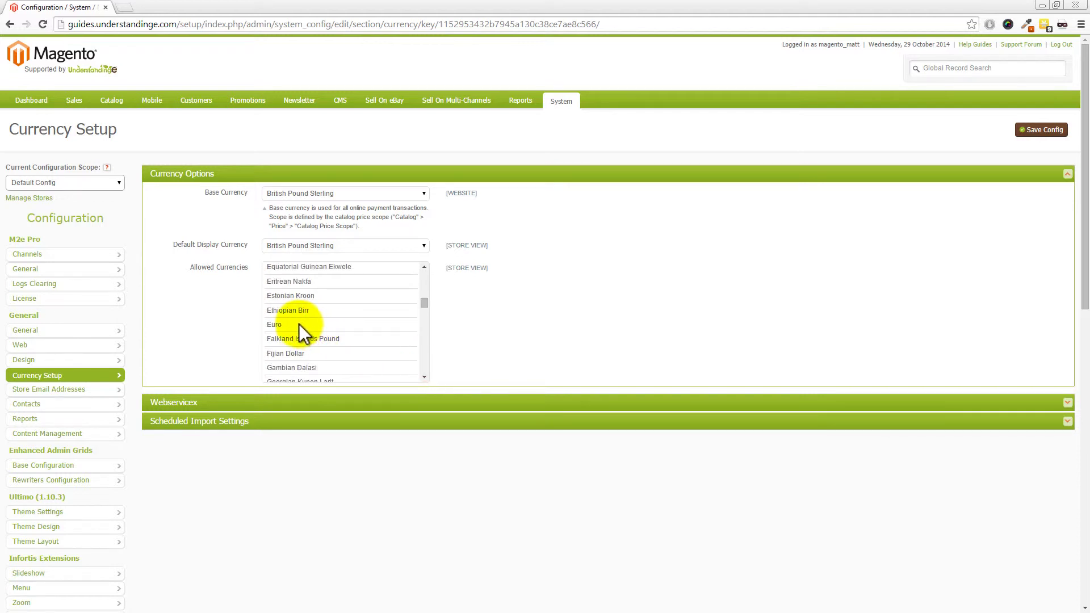
Add Euro to the Allowed Currencies selection.
click(299, 324)
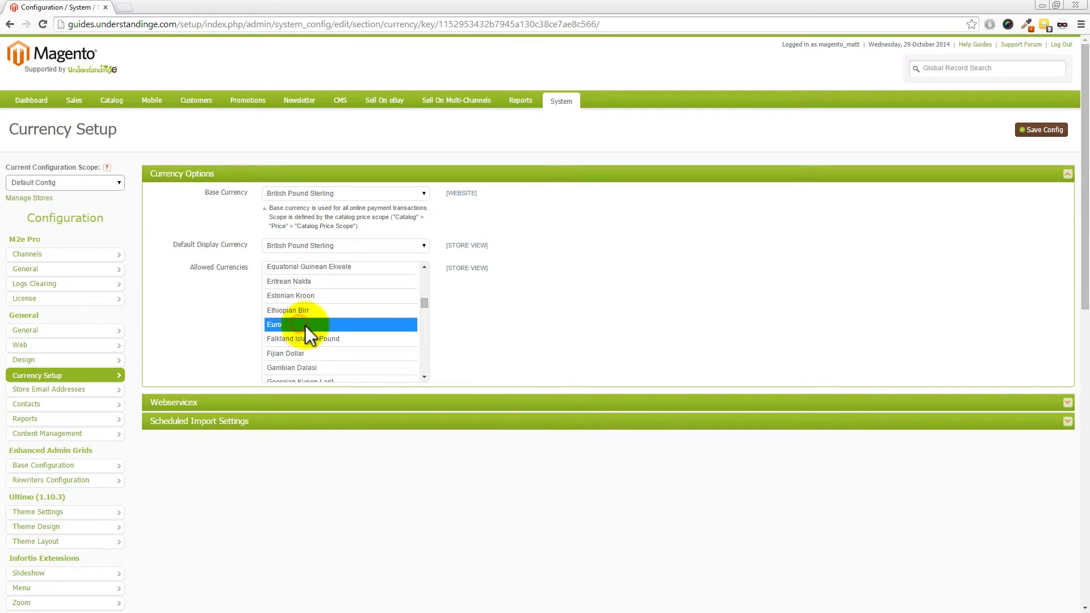
click(425, 266)
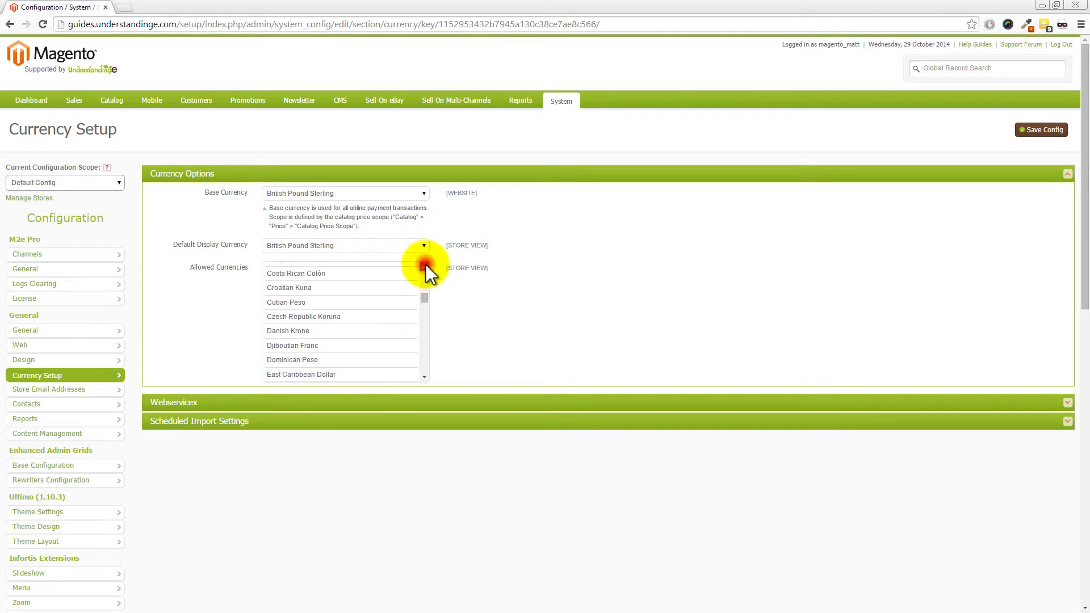
drag(424, 266, 424, 266)
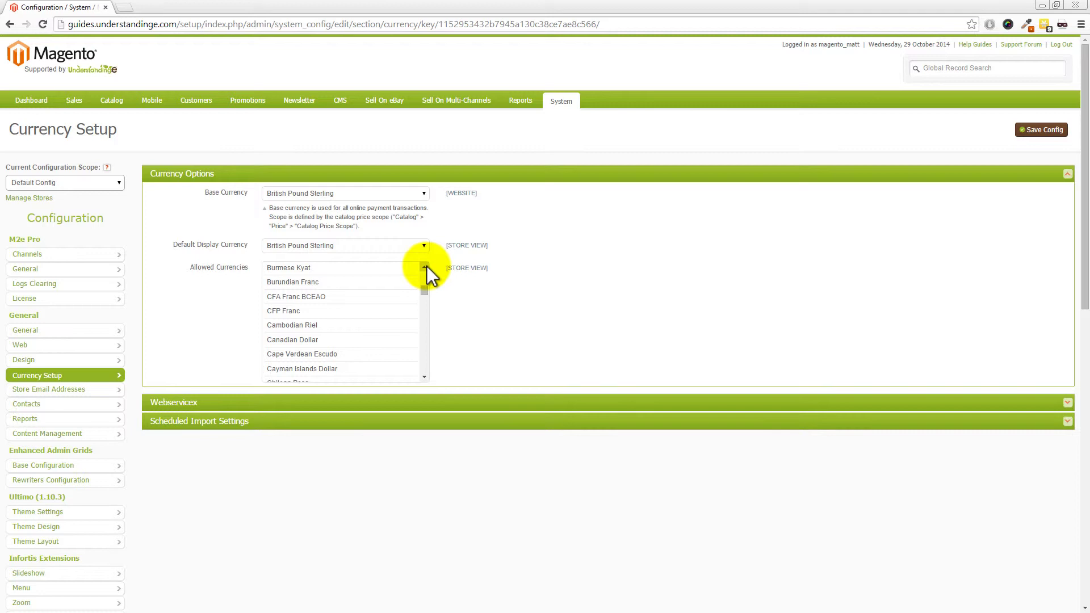
click(421, 267)
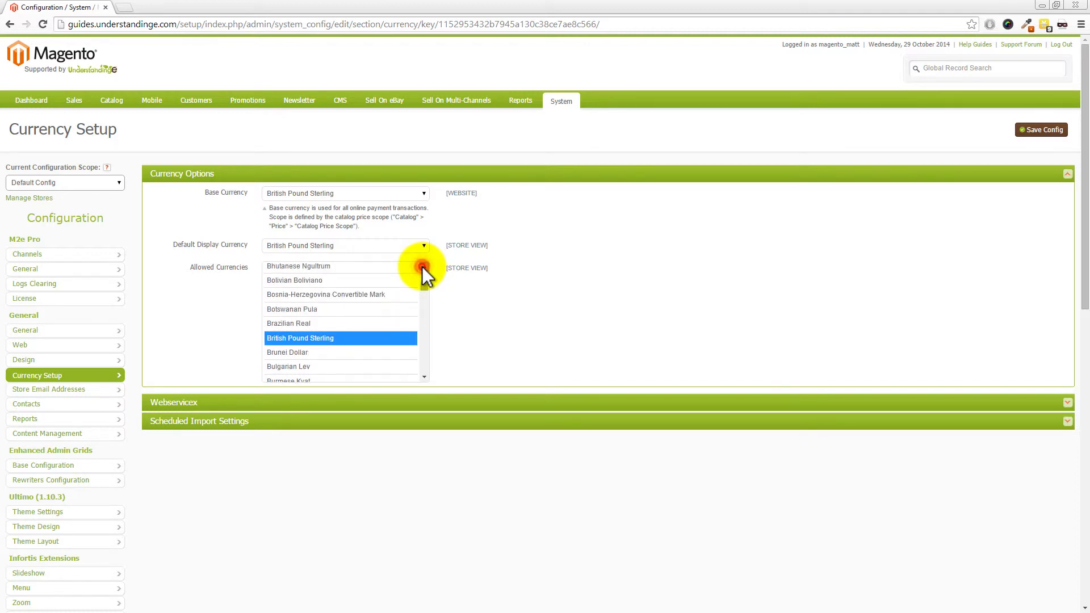
Save the Currency Setup configuration with Save Config.
click(1043, 131)
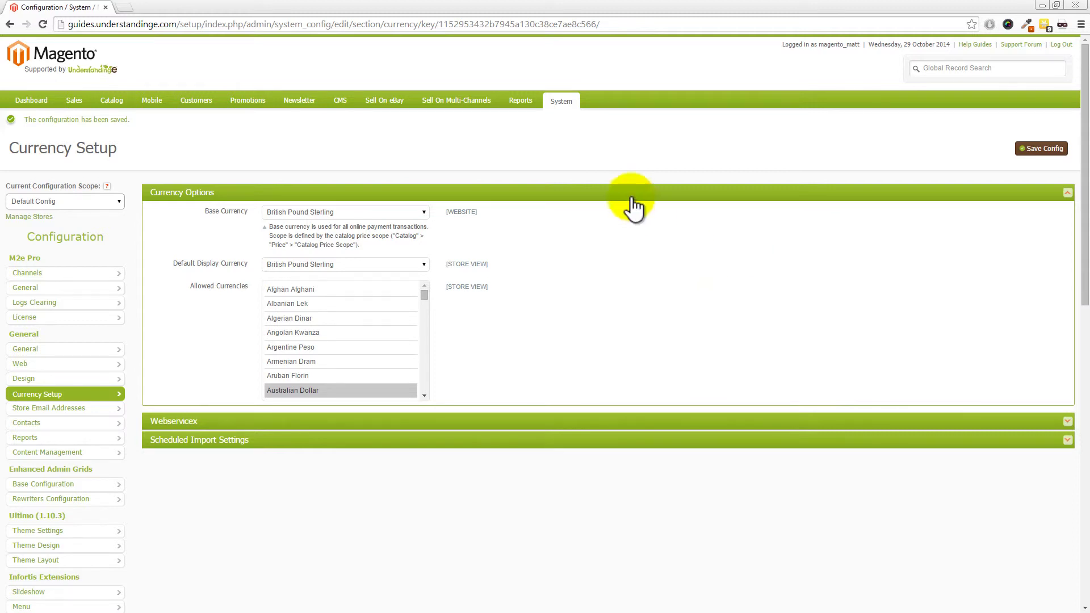
mouse_move(564, 106)
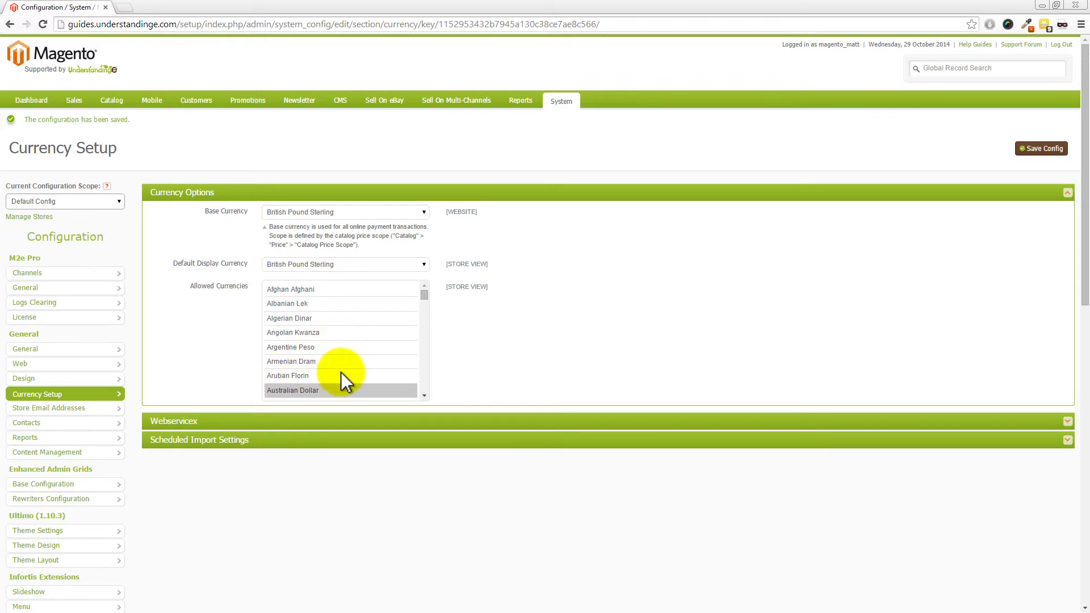
click(424, 396)
click(424, 396)
drag(425, 395, 424, 395)
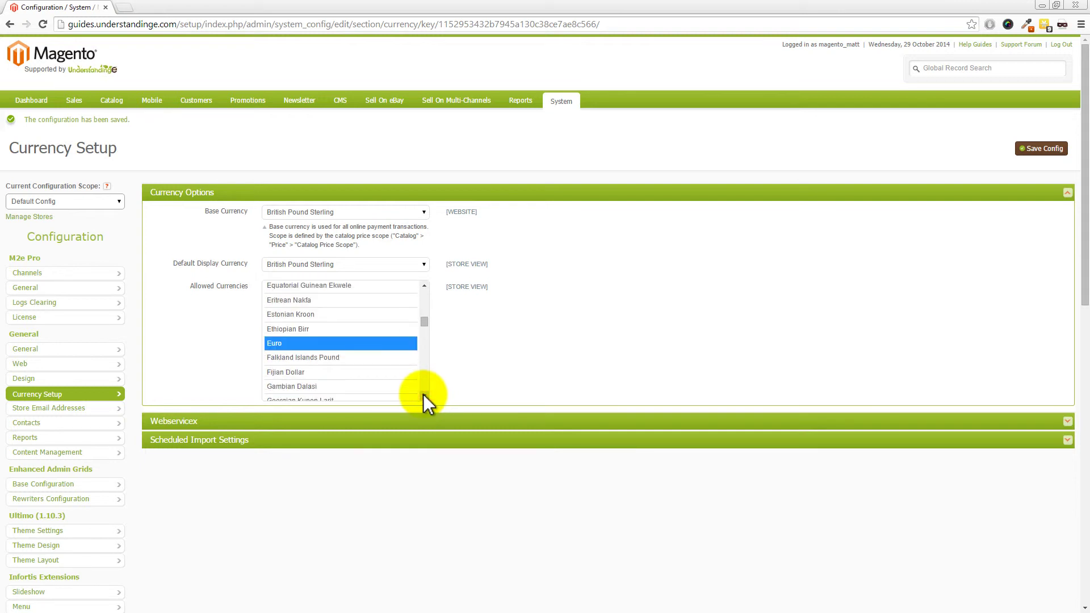